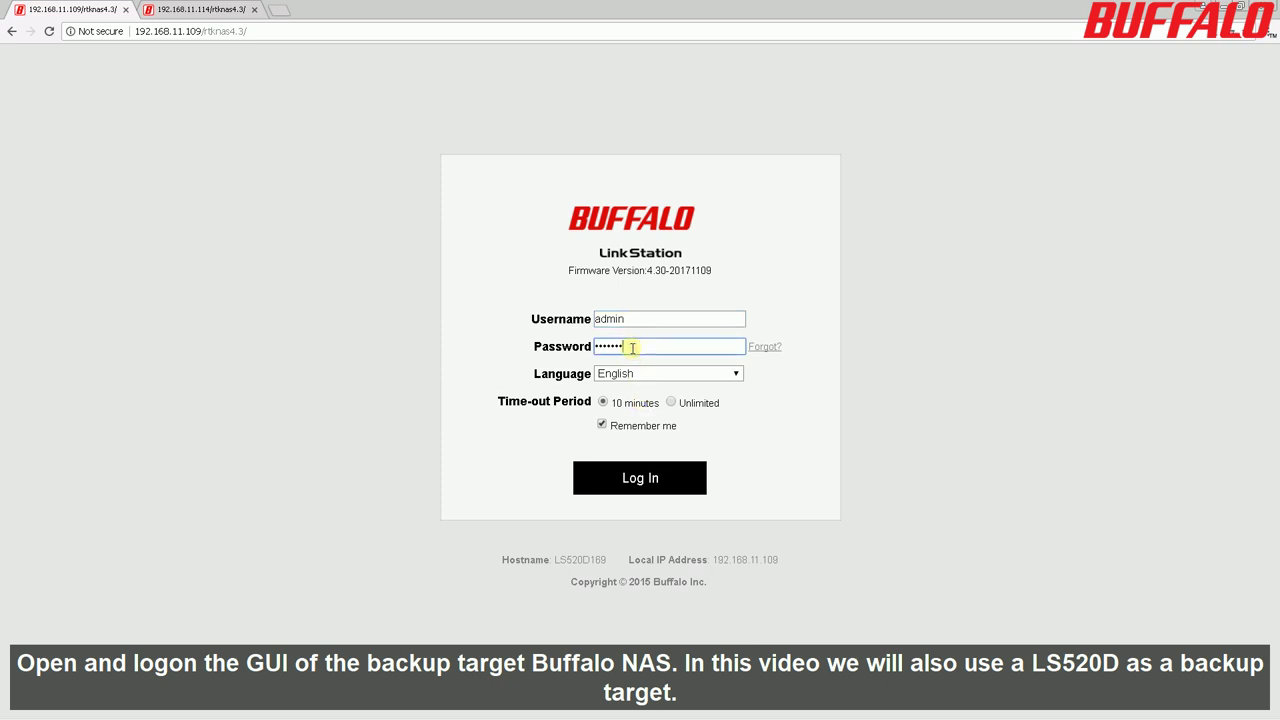
# Log in to the 192.168.11.109 backup target NAS with the session time-out set to Unlimited.
pyautogui.click(670, 402)
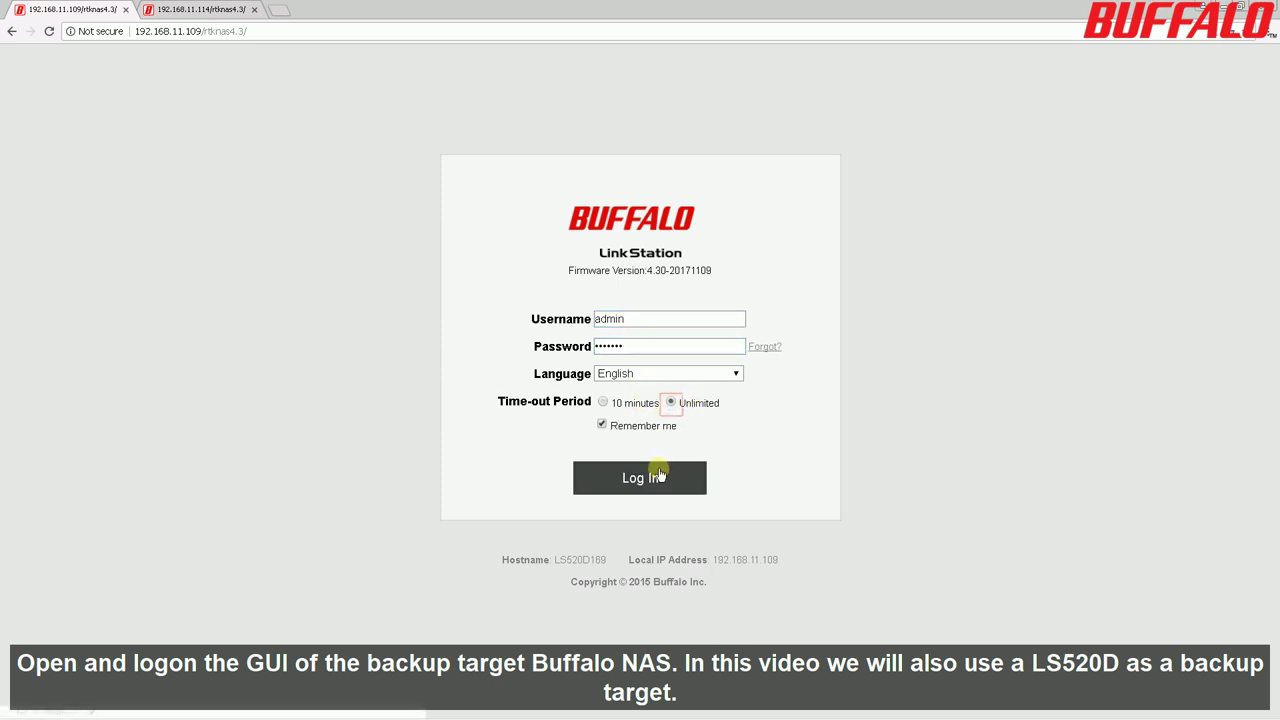
pyautogui.click(660, 475)
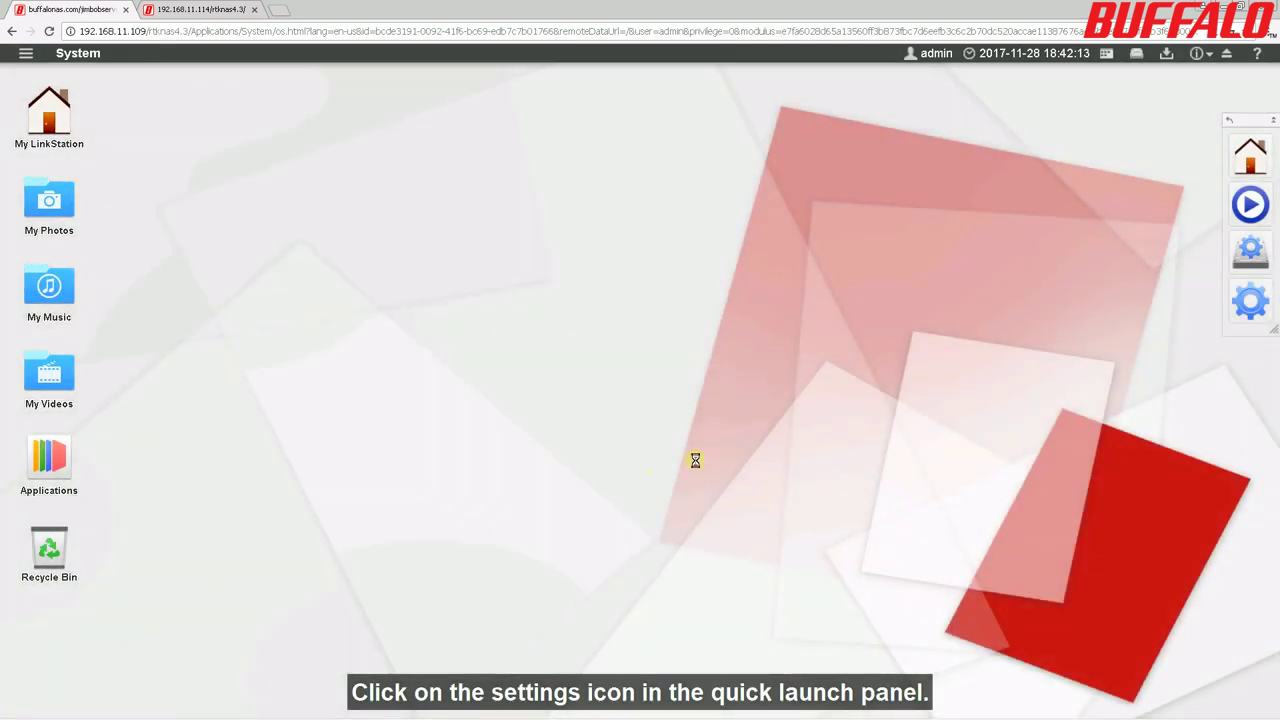
# Go from System Settings to Folder Setup to list the target NAS's shared folders.
pyautogui.click(1247, 306)
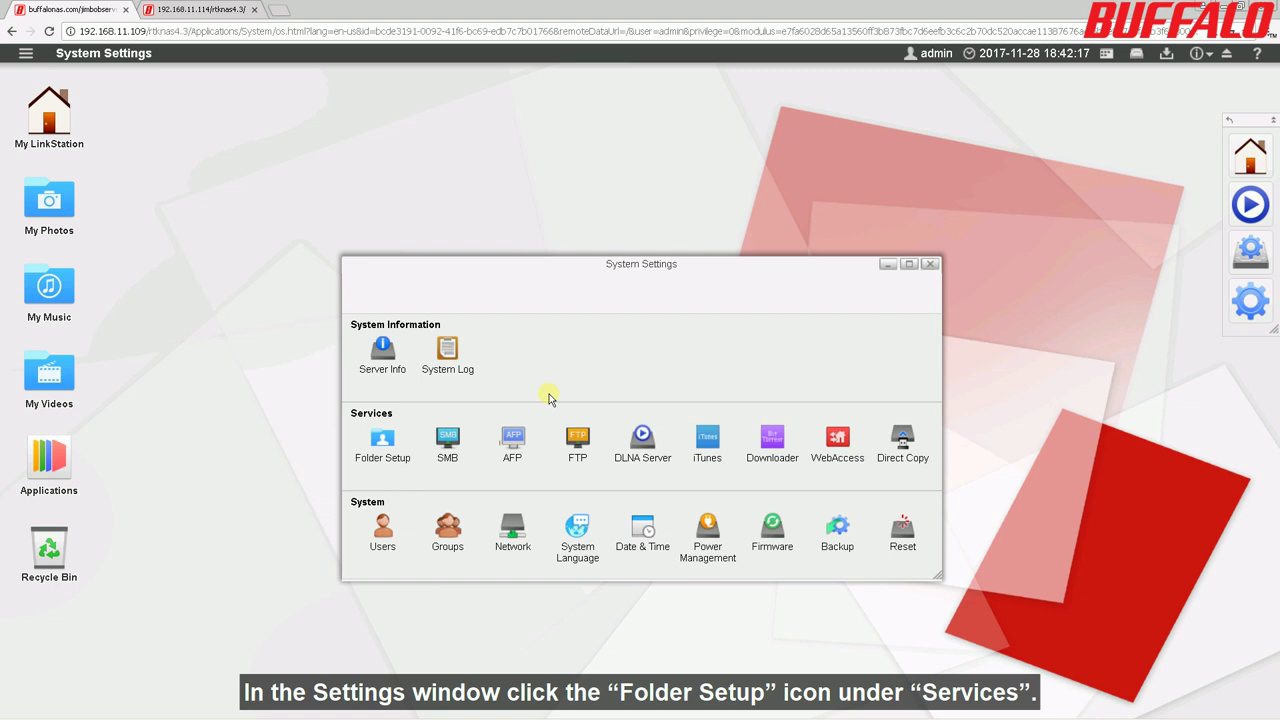
pyautogui.click(380, 440)
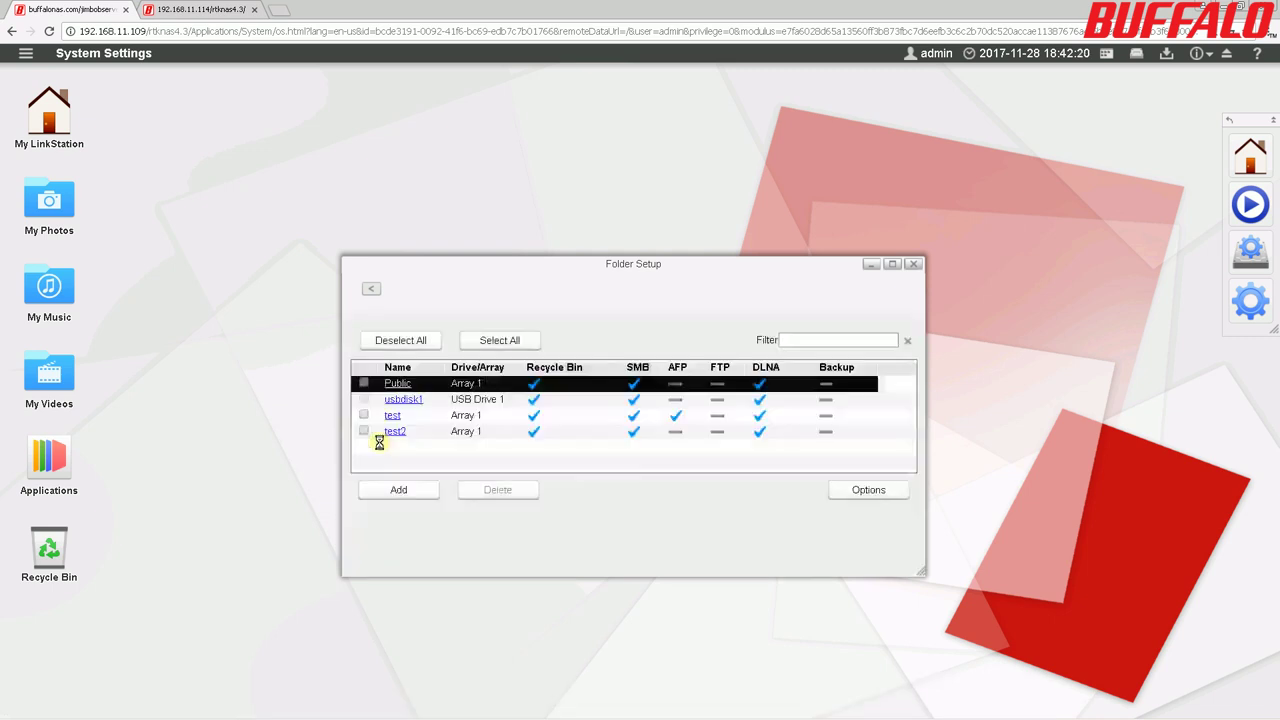
pyautogui.click(415, 491)
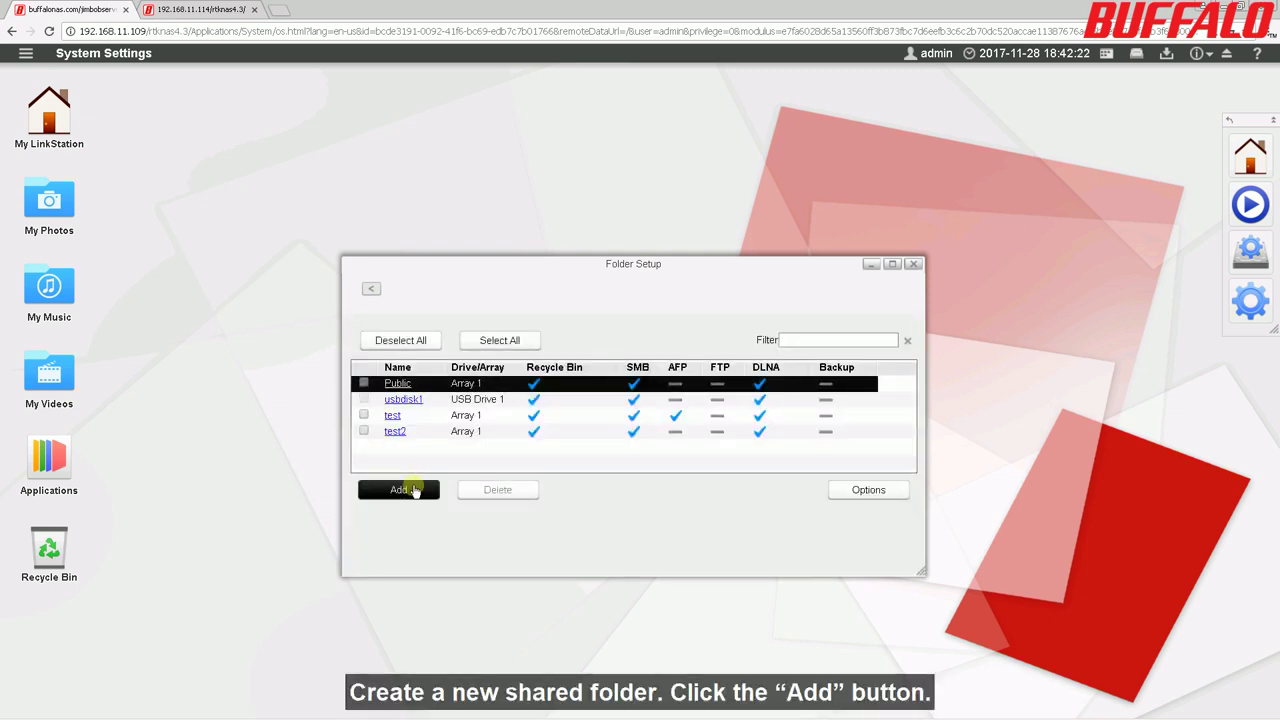
# Add a shared folder 'backup-target' with the Backup protocol enabled and a backup device access key.
pyautogui.click(415, 490)
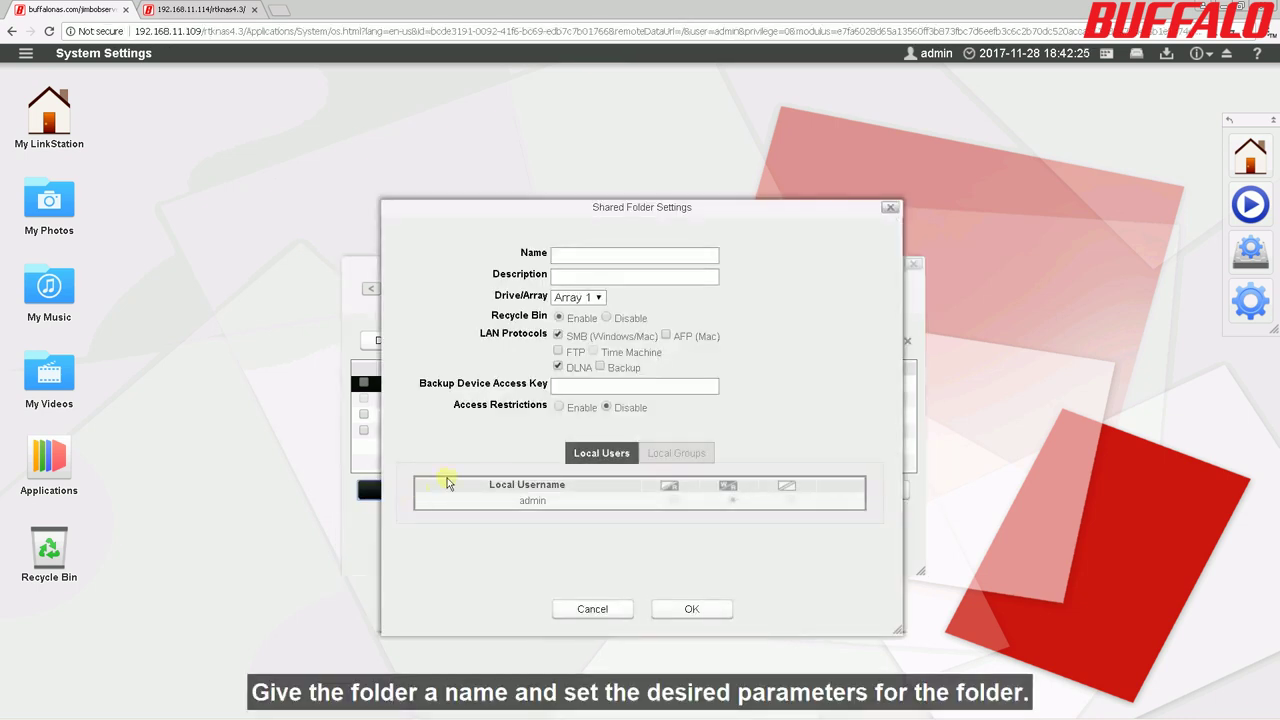
pyautogui.click(661, 256)
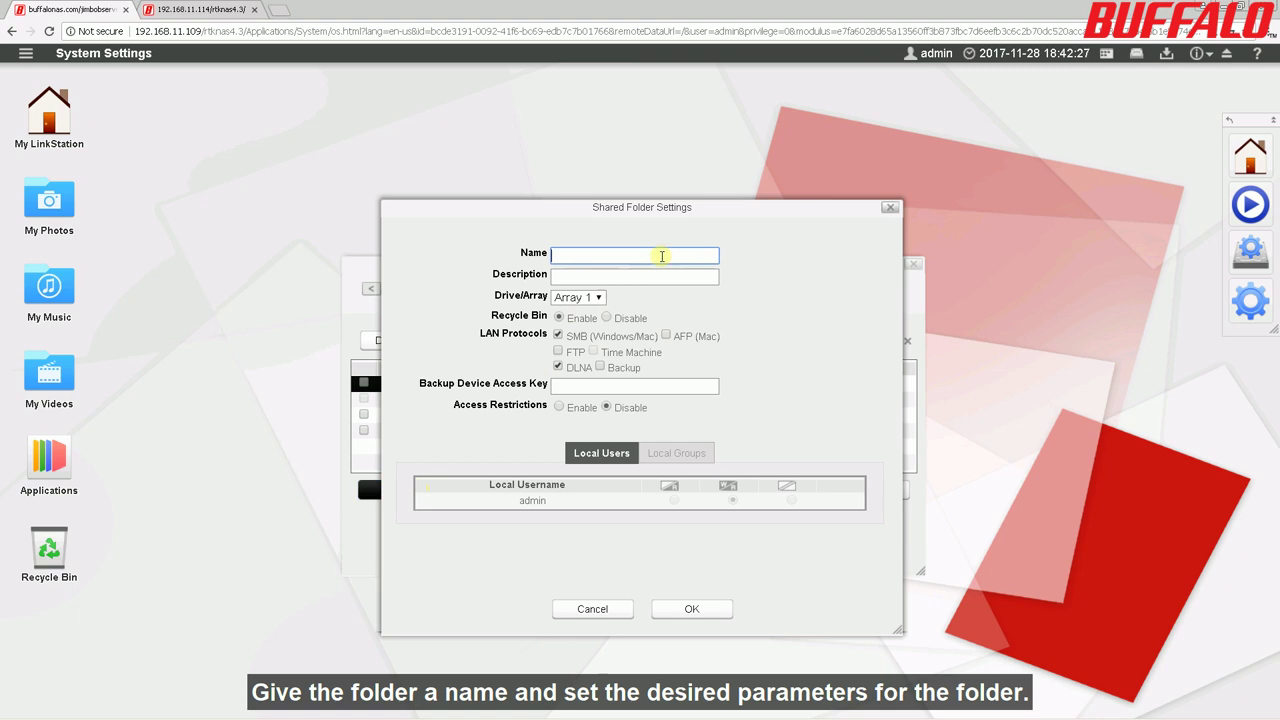
pyautogui.write('backup-target')
pyautogui.click(601, 367)
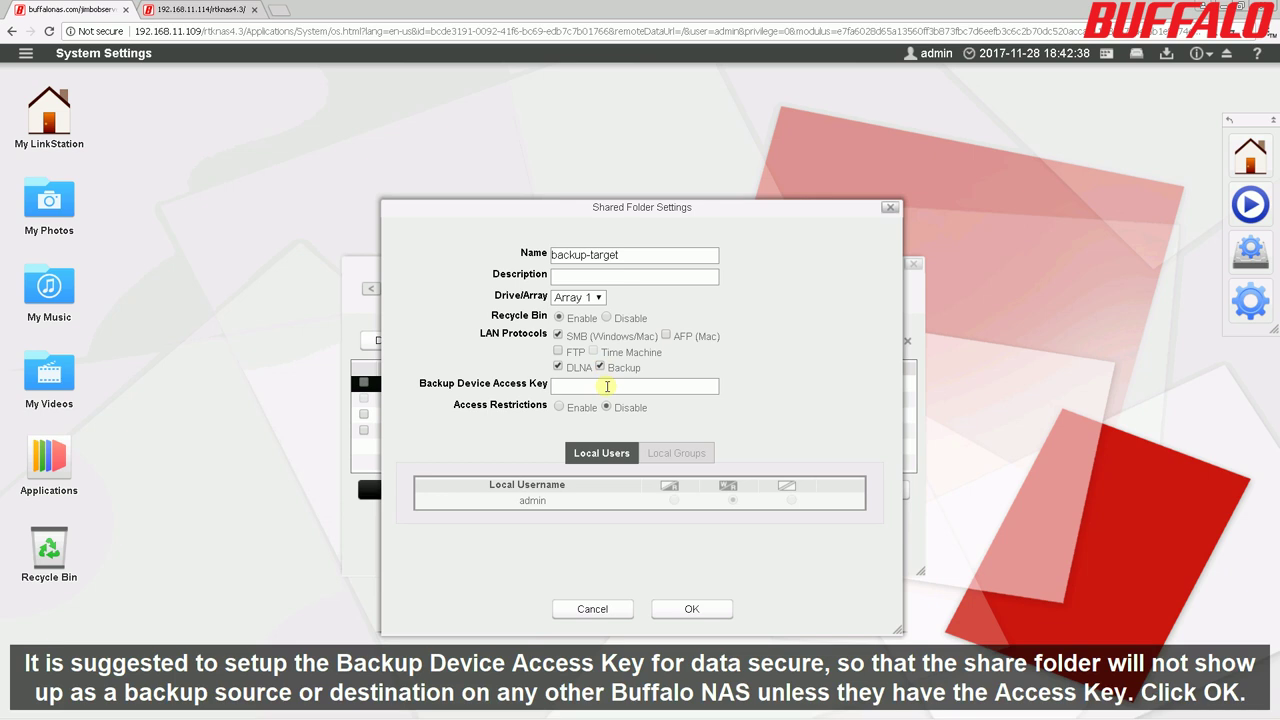
pyautogui.click(607, 386)
pyautogui.write('12')
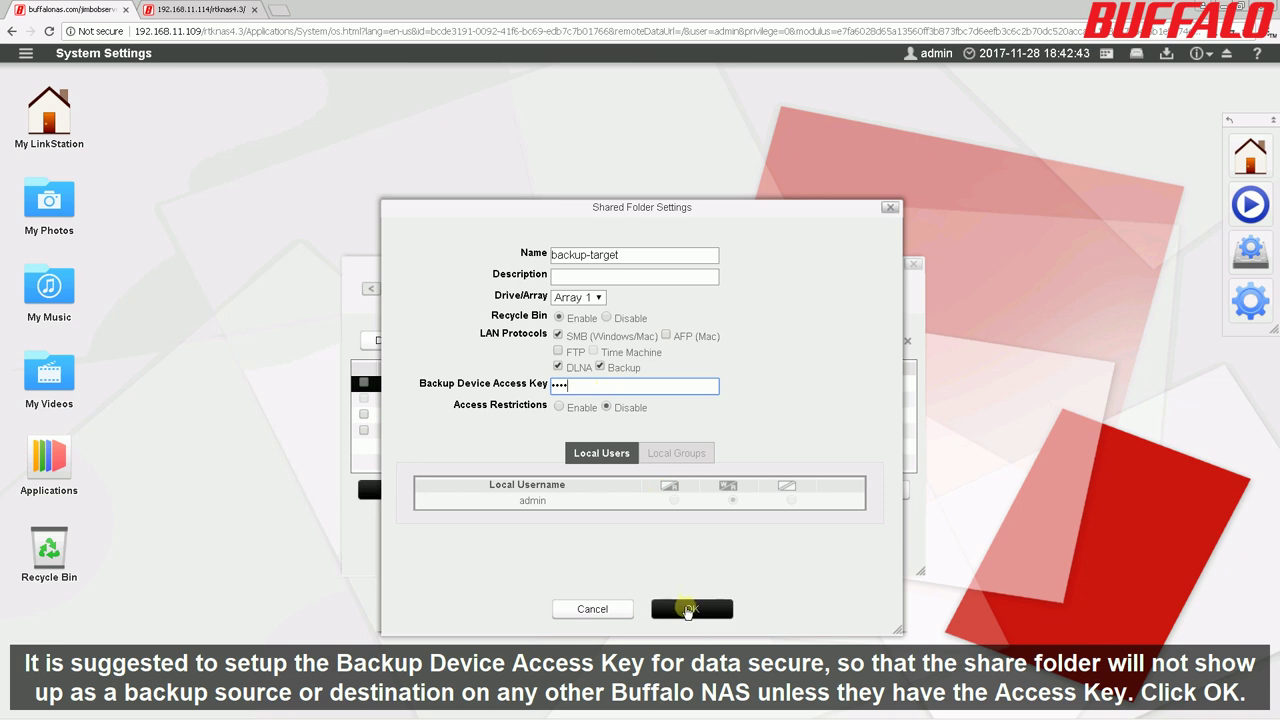
pyautogui.click(690, 609)
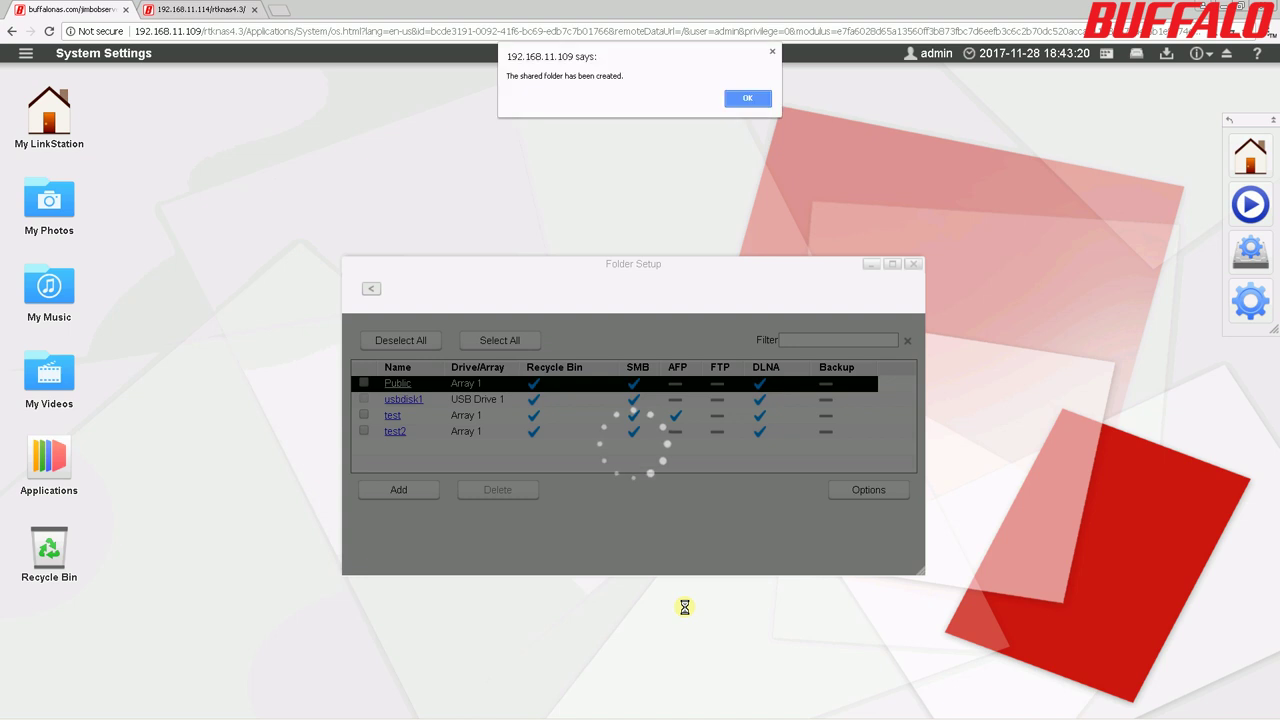
pyautogui.click(747, 98)
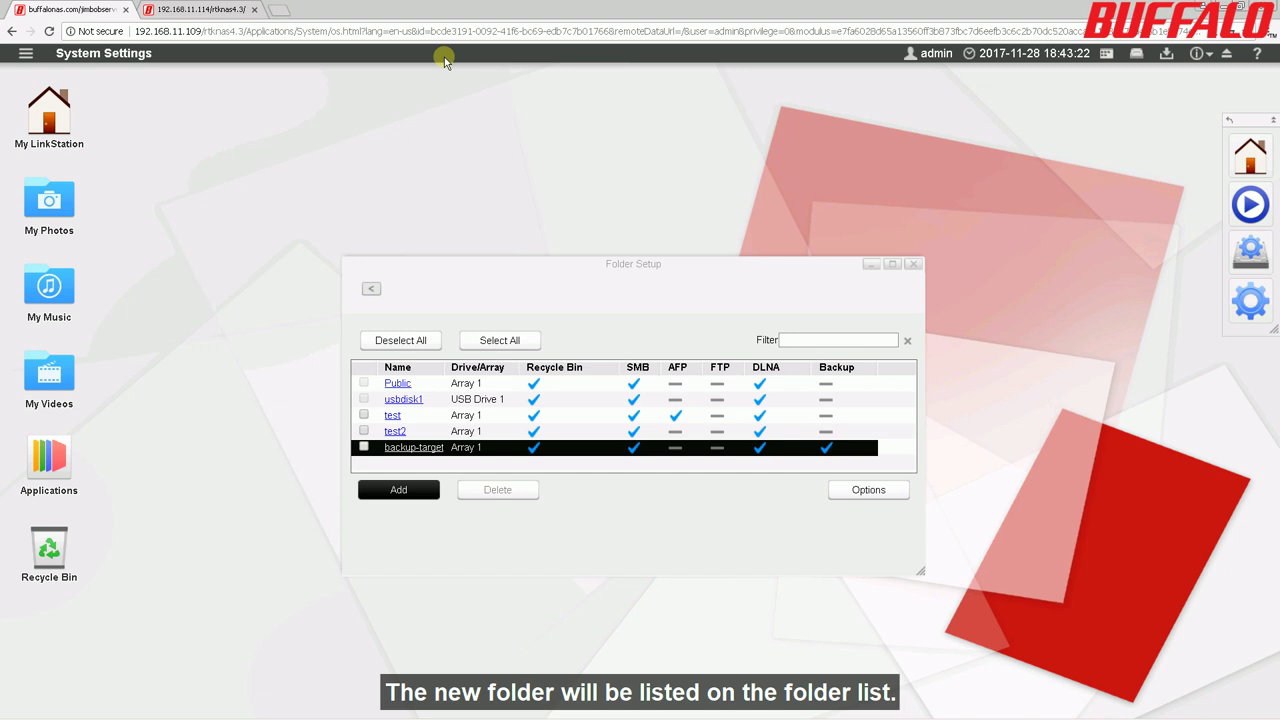
# Log in to the 192.168.11.114 source LinkStation with the account password and Unlimited time-out.
pyautogui.click(195, 12)
pyautogui.click(631, 345)
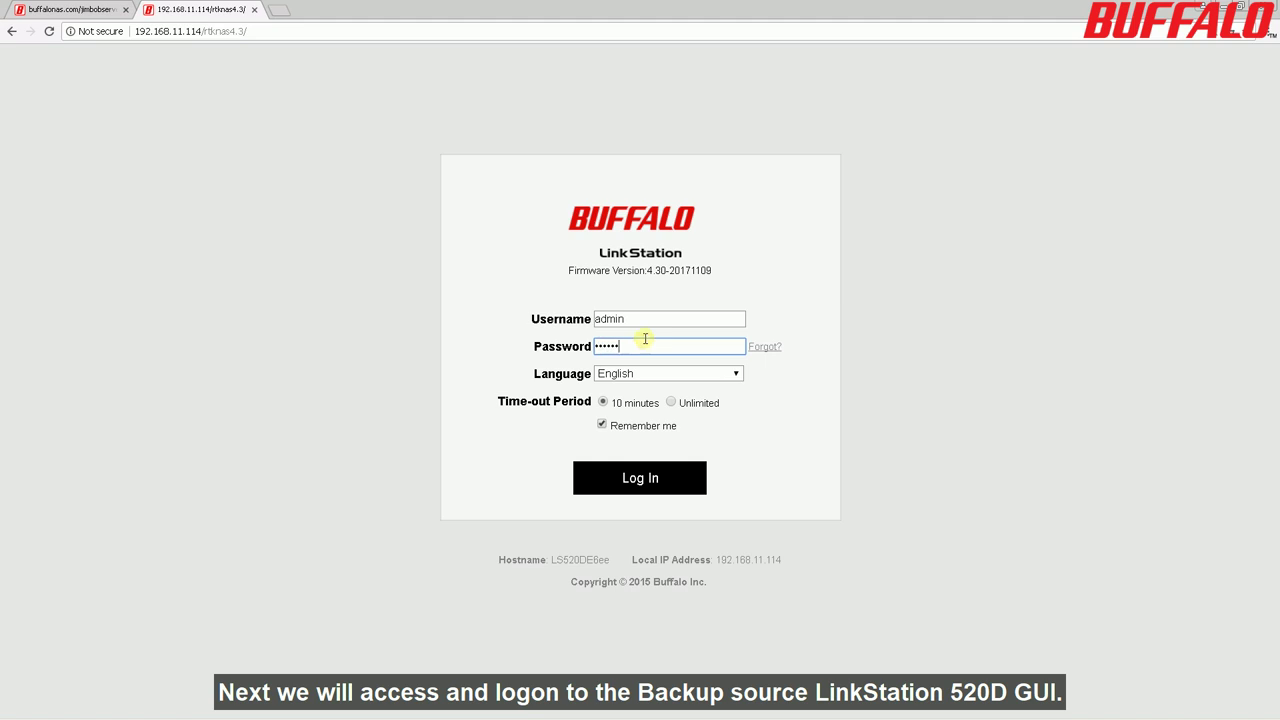
pyautogui.click(670, 402)
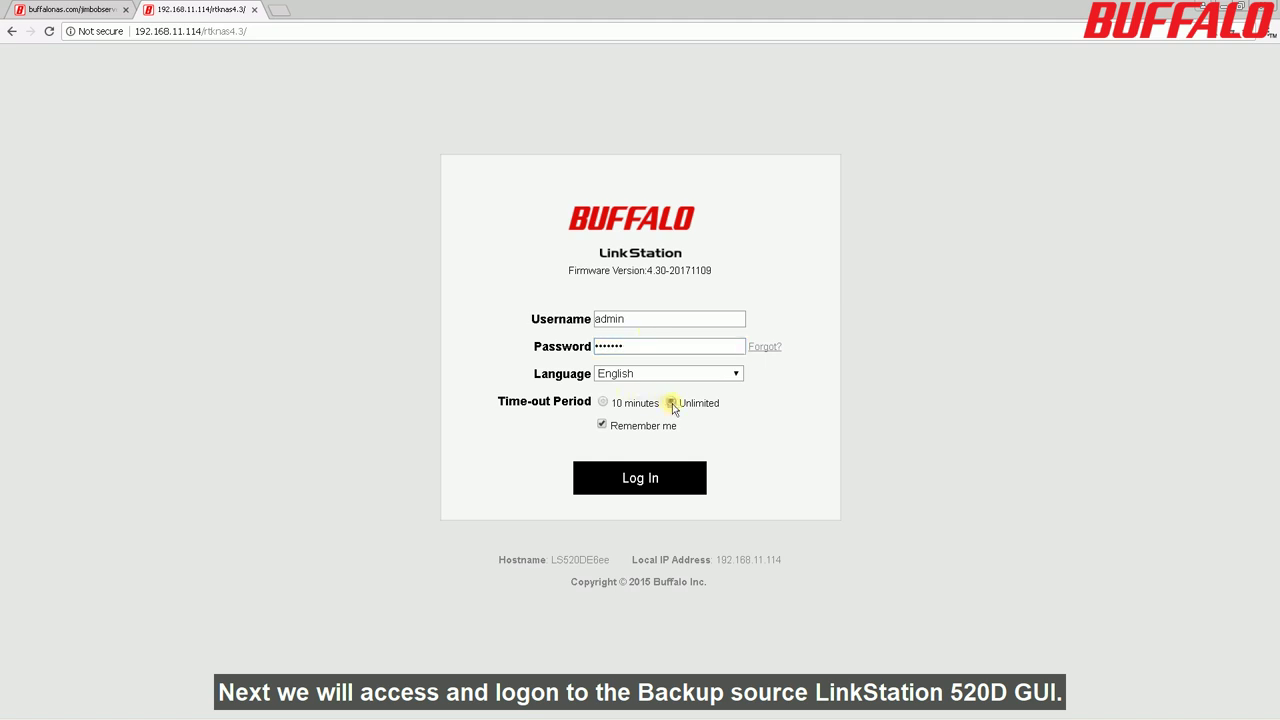
pyautogui.click(658, 476)
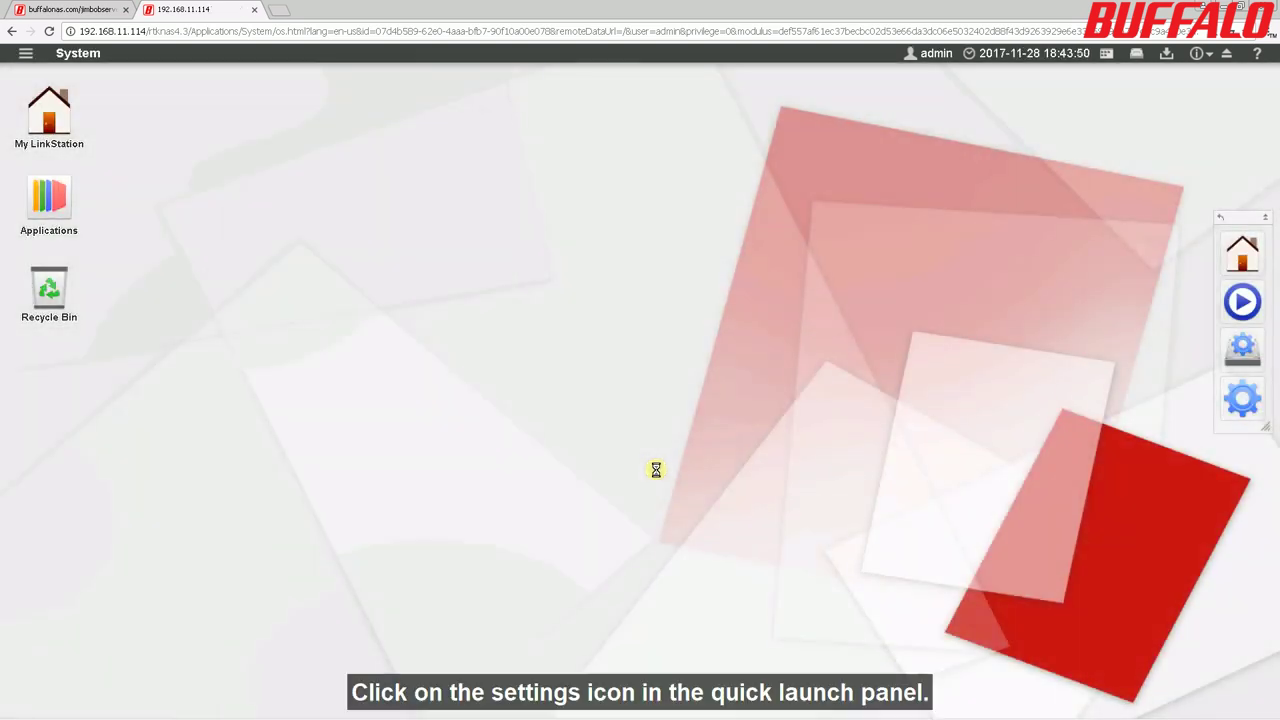
# Bring up the source NAS's Backup job settings form from System Settings.
pyautogui.click(1243, 398)
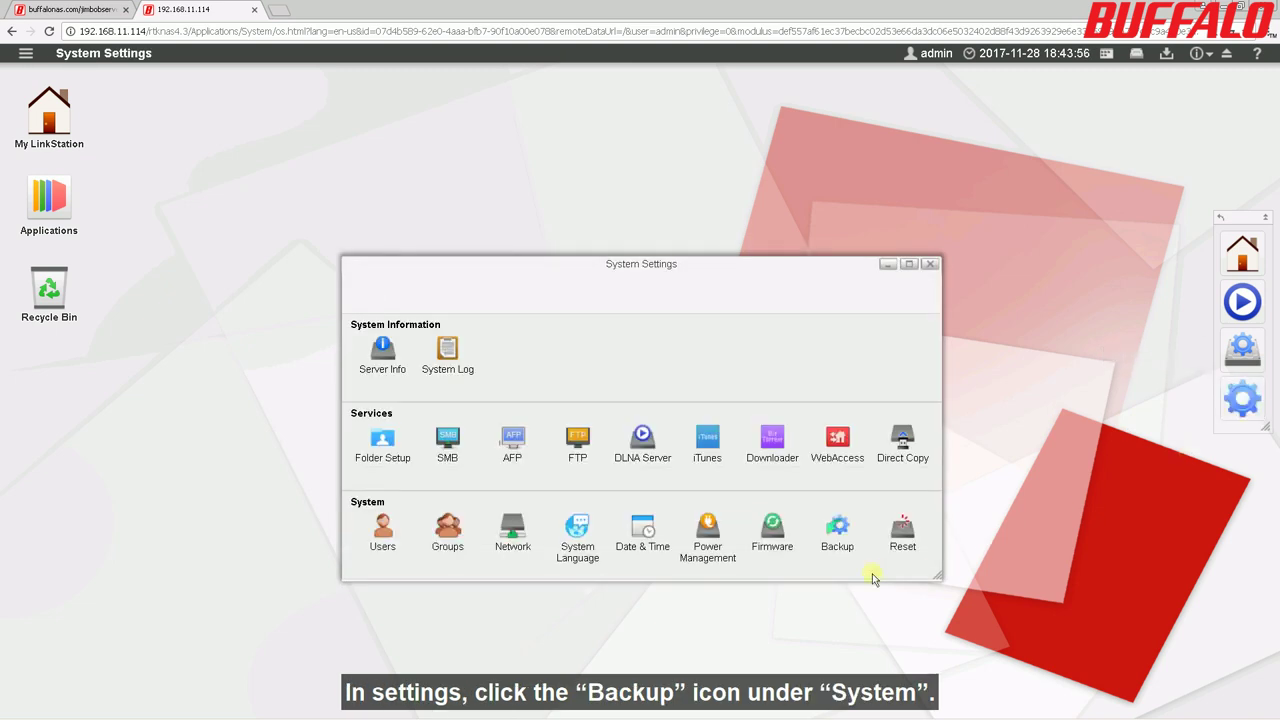
pyautogui.click(840, 530)
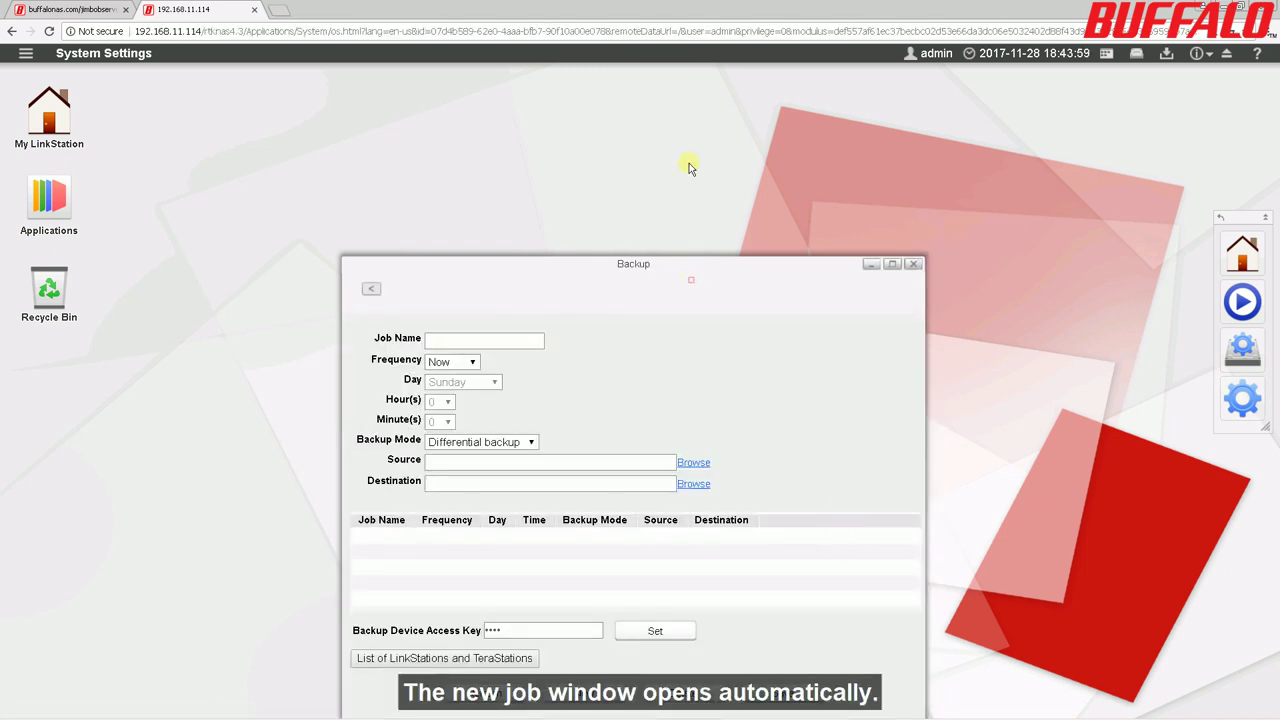
pyautogui.moveTo(608, 266); pyautogui.dragTo(619, 151)
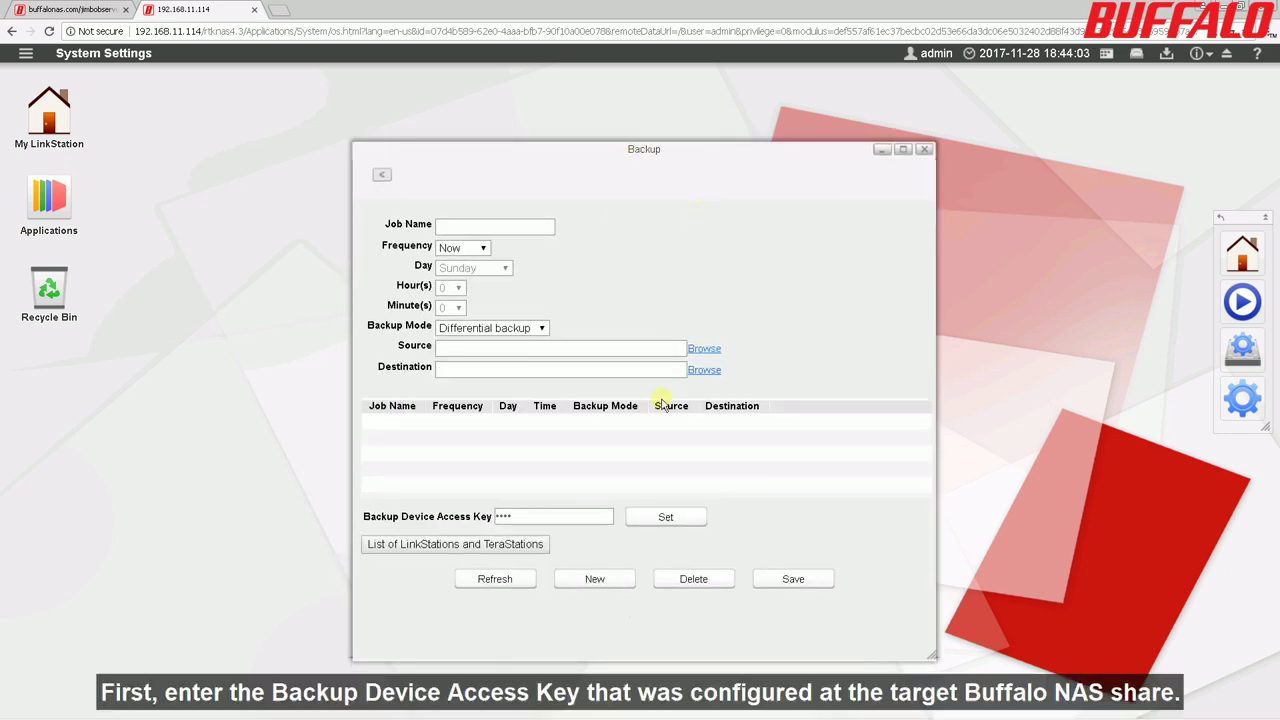
# Replace the backup device access key with the key set on the target NAS.
pyautogui.click(645, 518)
pyautogui.moveTo(608, 423); pyautogui.dragTo(523, 414)
pyautogui.write('****')
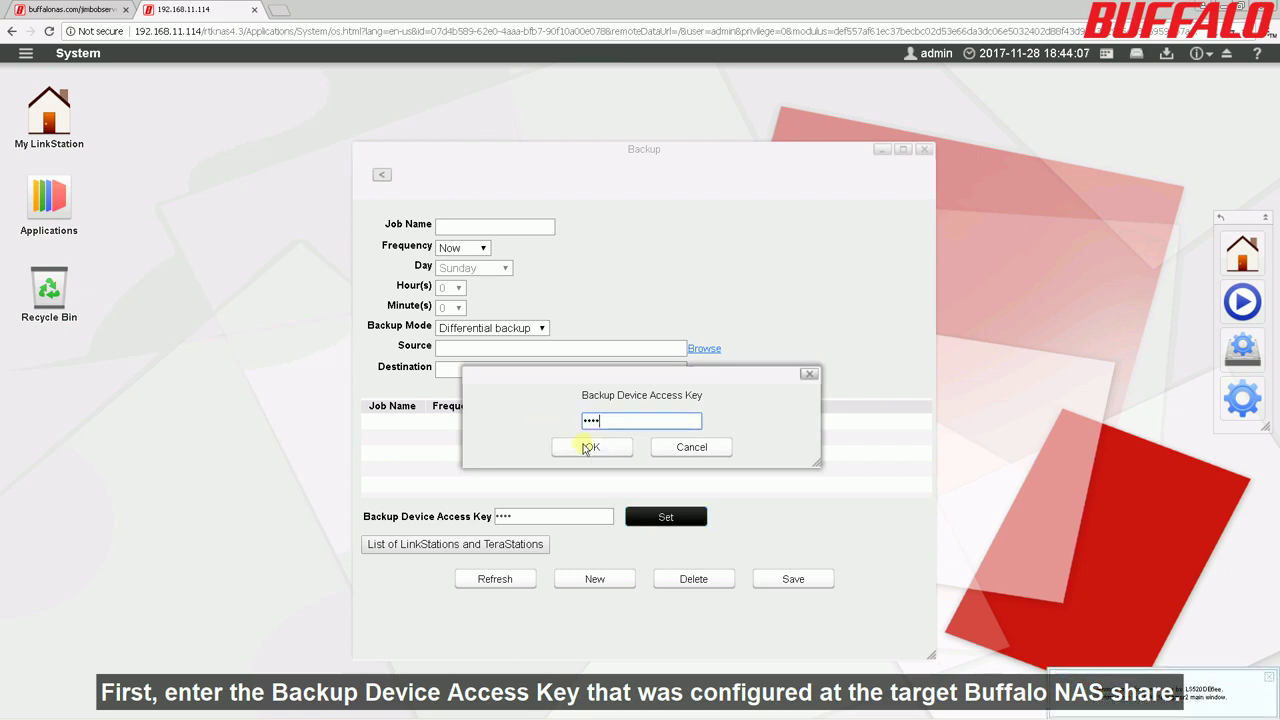
pyautogui.click(592, 447)
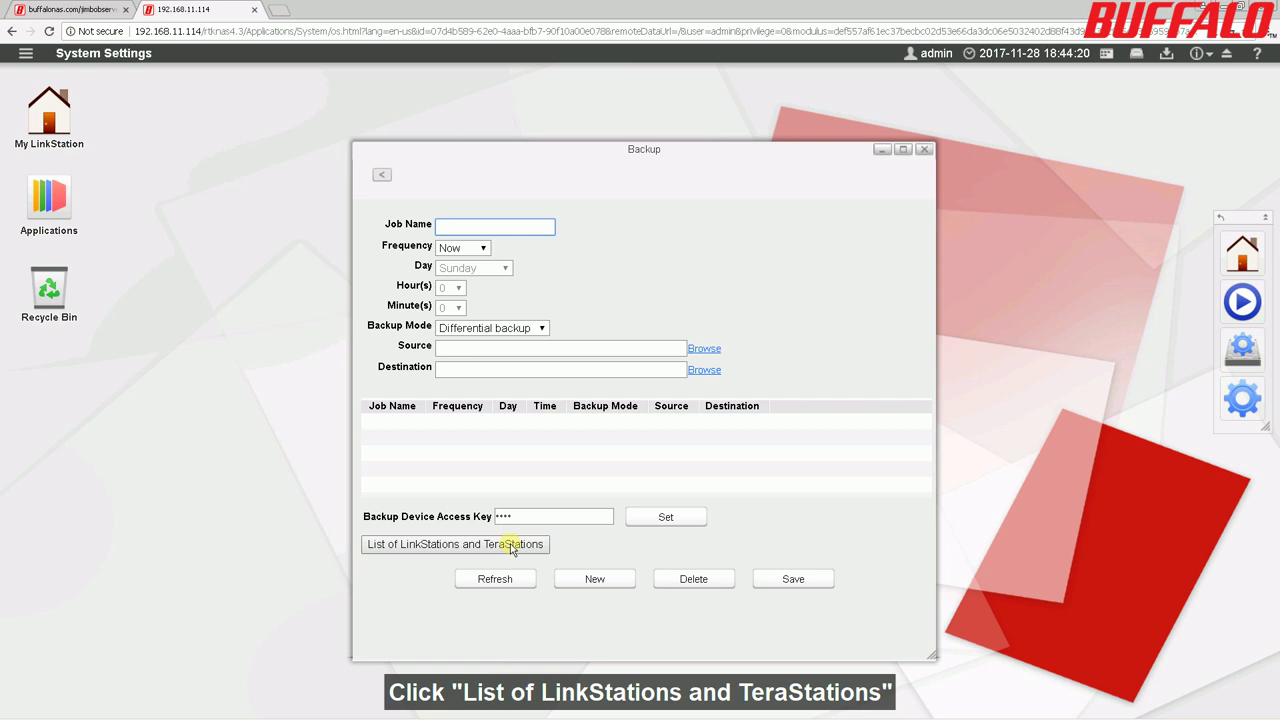
# Refresh the LinkStations and TeraStations list, confirm LS520D169 is detected, and close it.
pyautogui.click(513, 546)
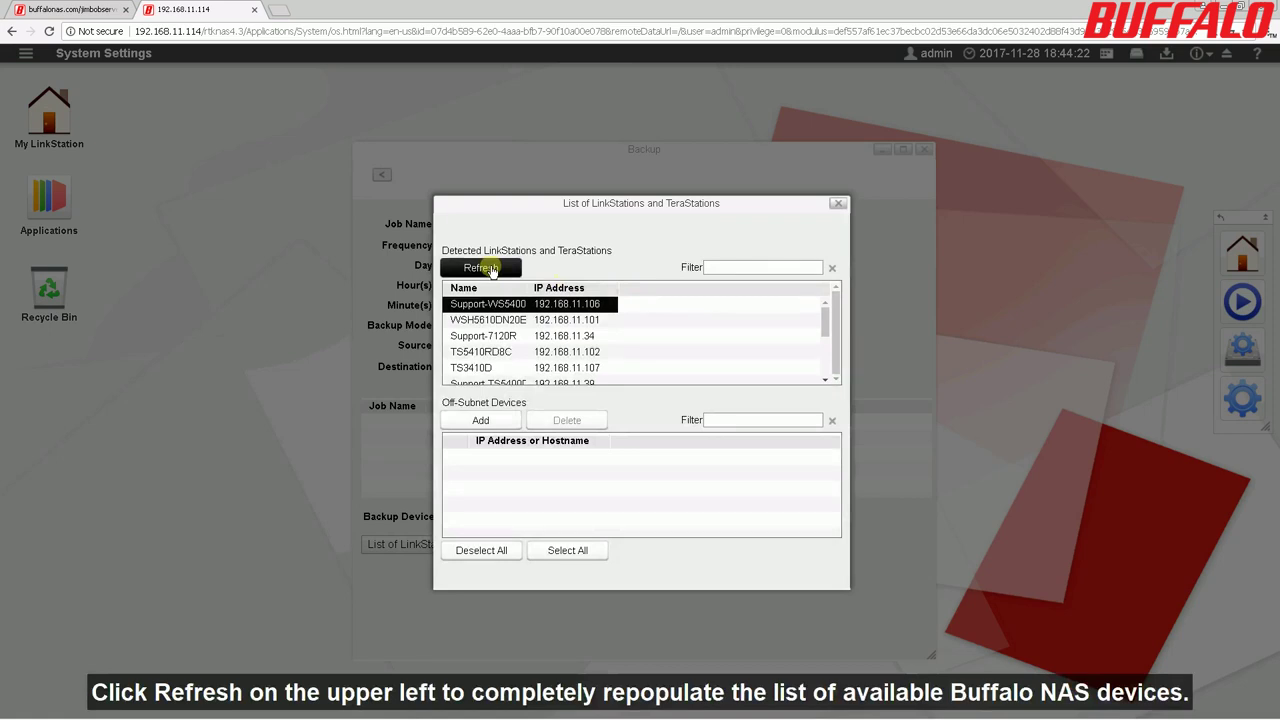
pyautogui.click(488, 269)
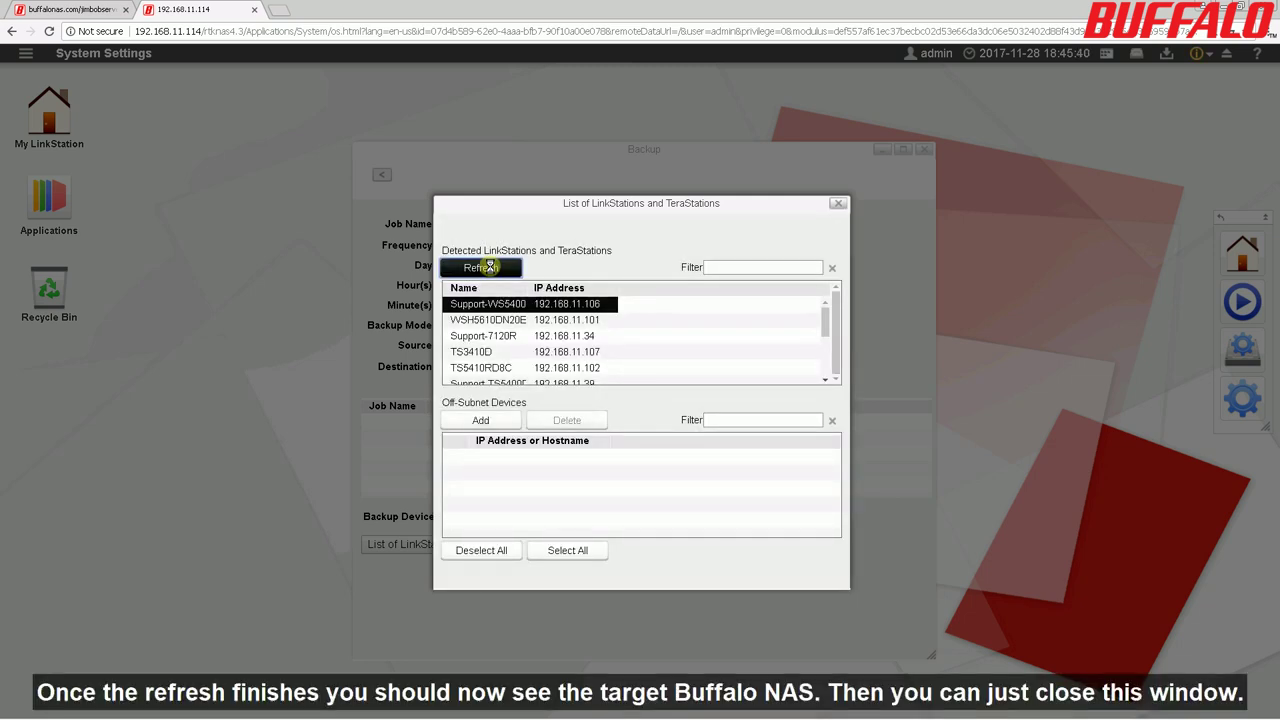
pyautogui.moveTo(826, 322); pyautogui.dragTo(826, 370)
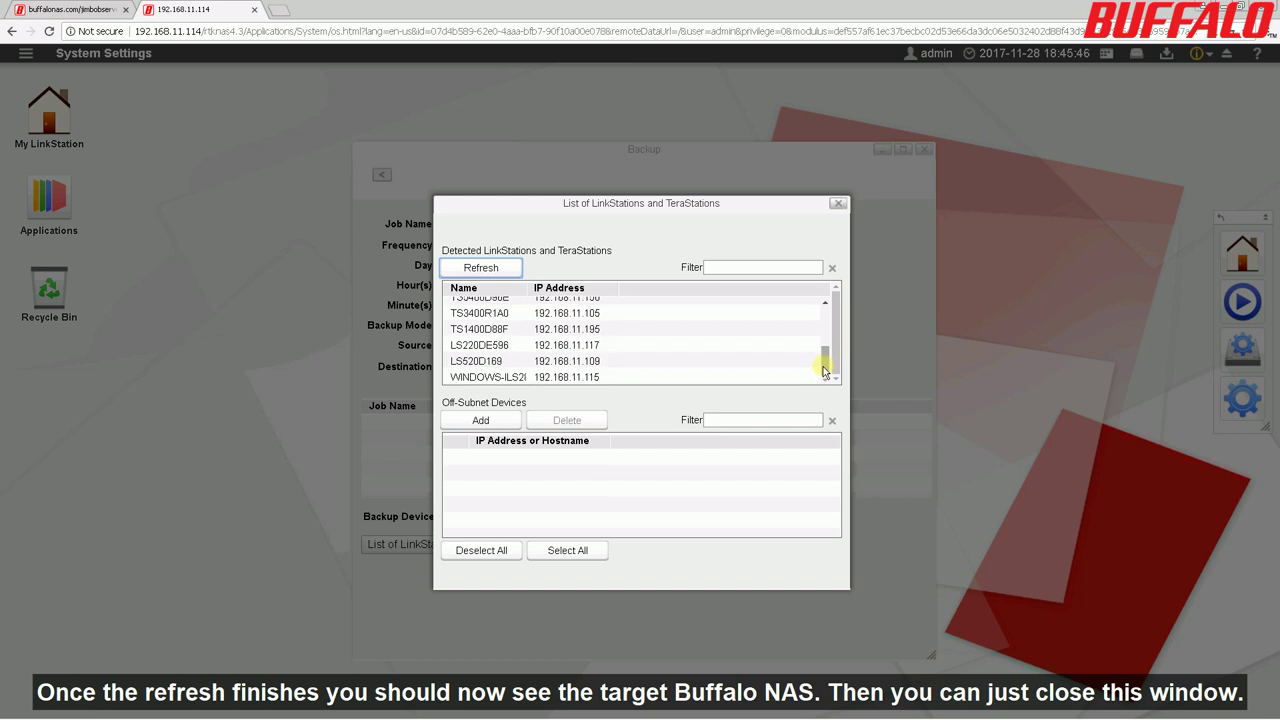
pyautogui.click(838, 203)
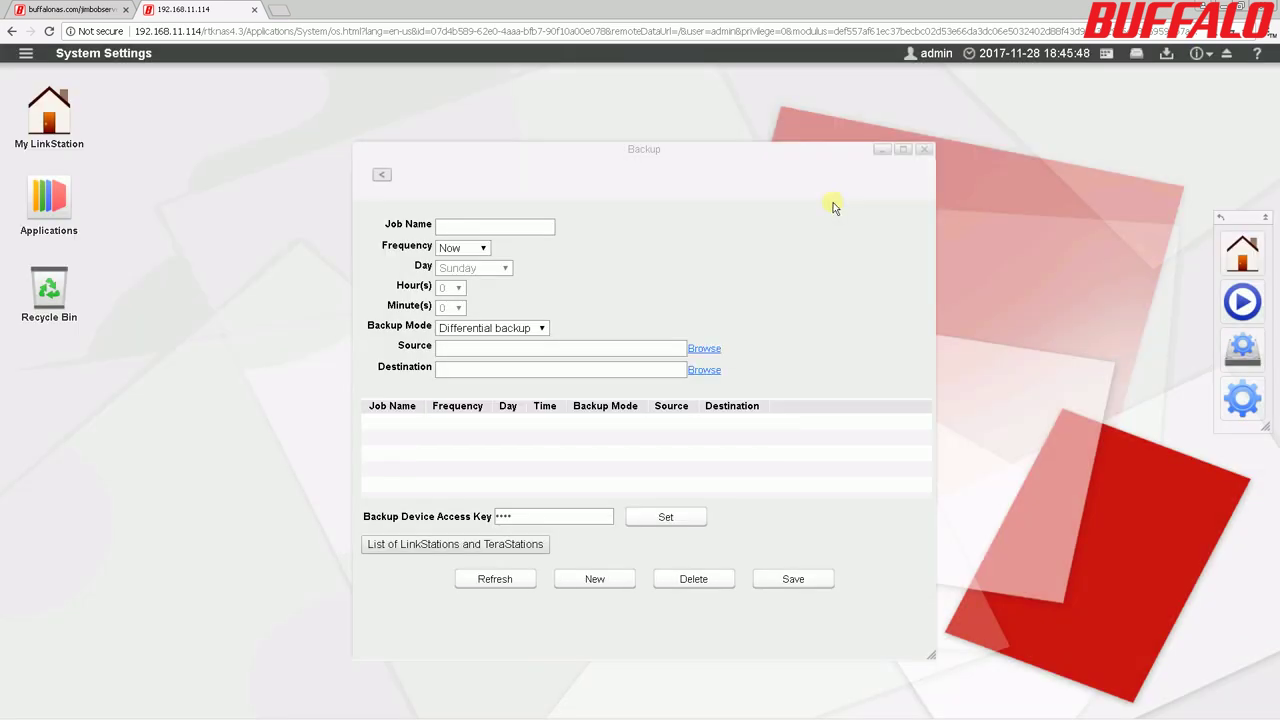
# Enter job name backup01, keeping Frequency at Now and Backup Mode at Differential backup.
pyautogui.click(493, 226)
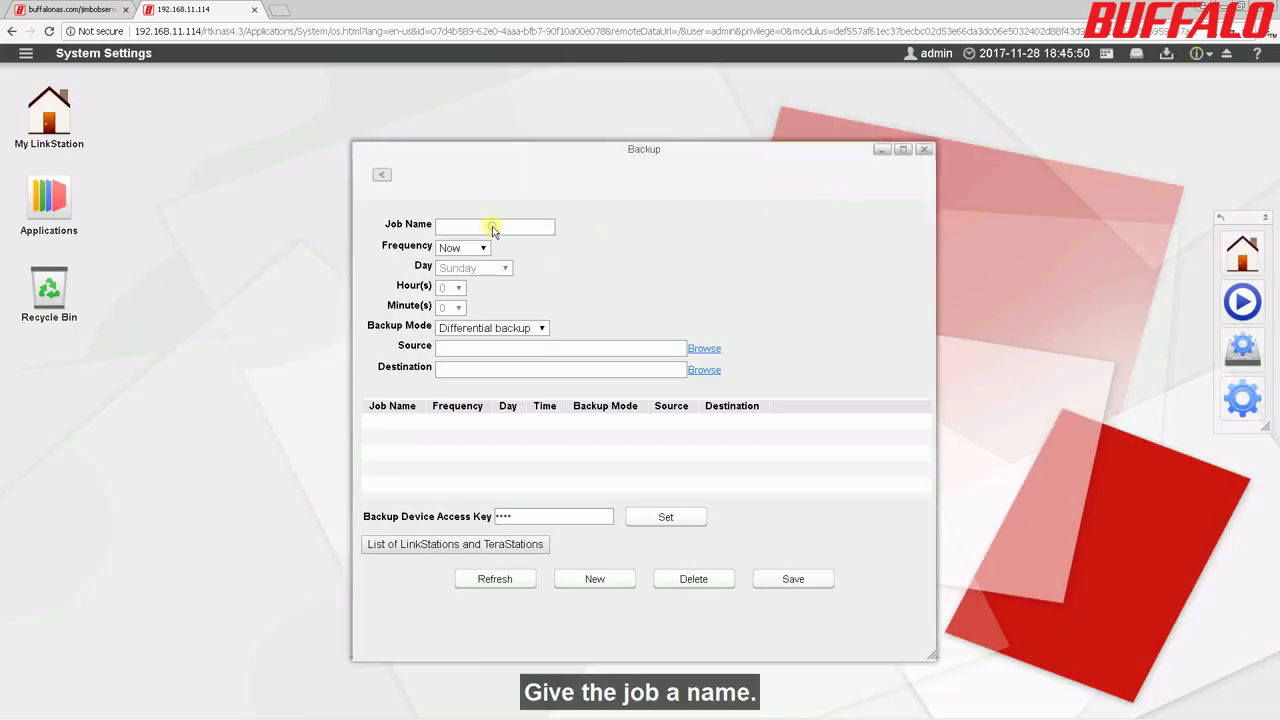
pyautogui.write('backup01')
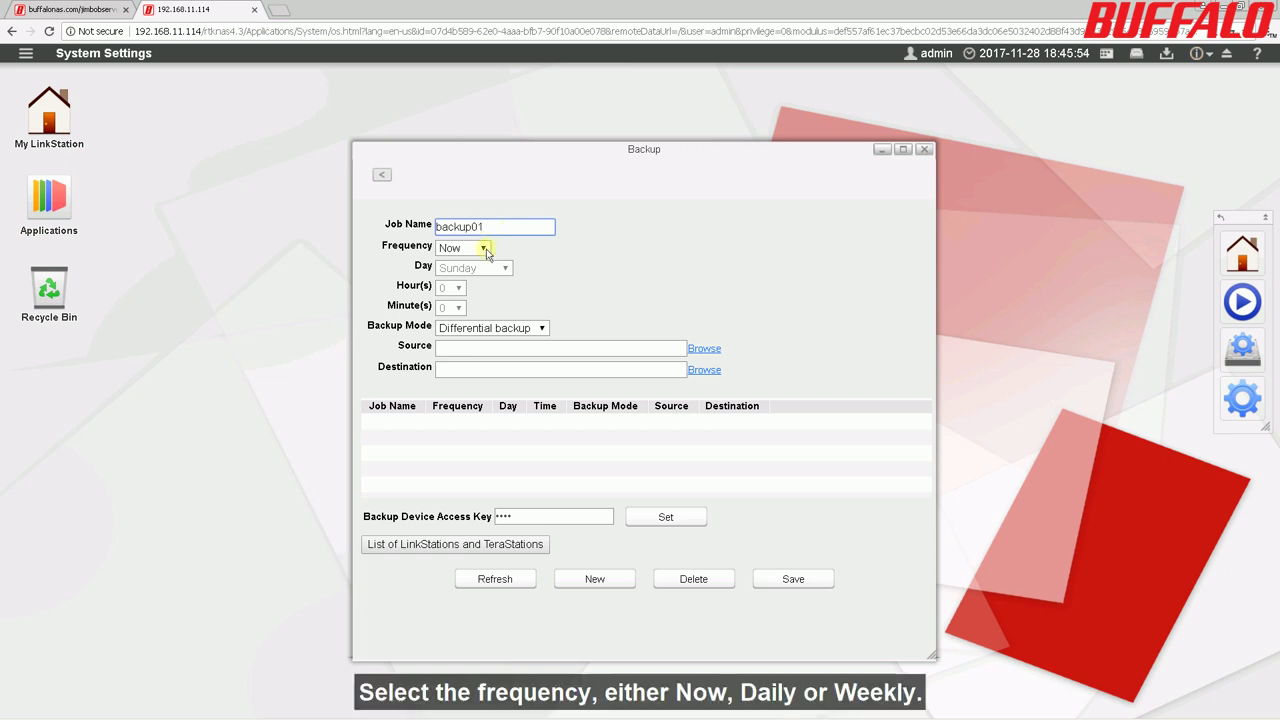
pyautogui.click(484, 249)
pyautogui.click(486, 252)
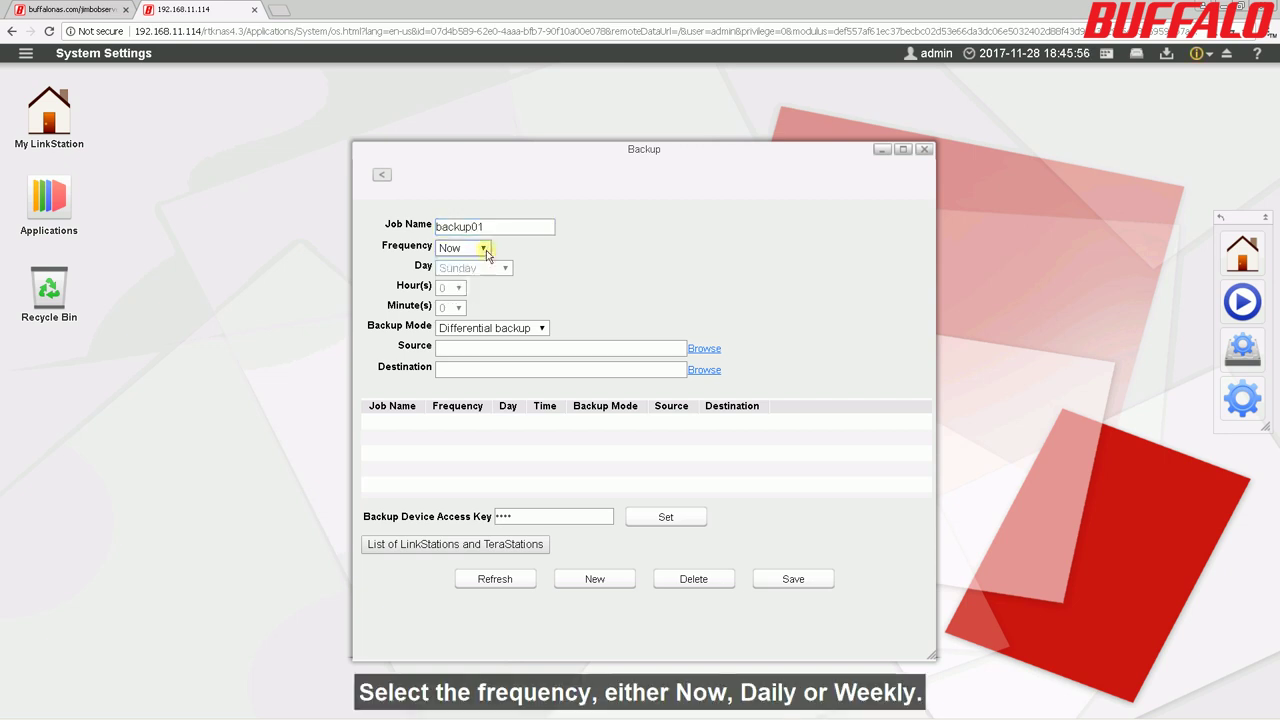
pyautogui.click(541, 330)
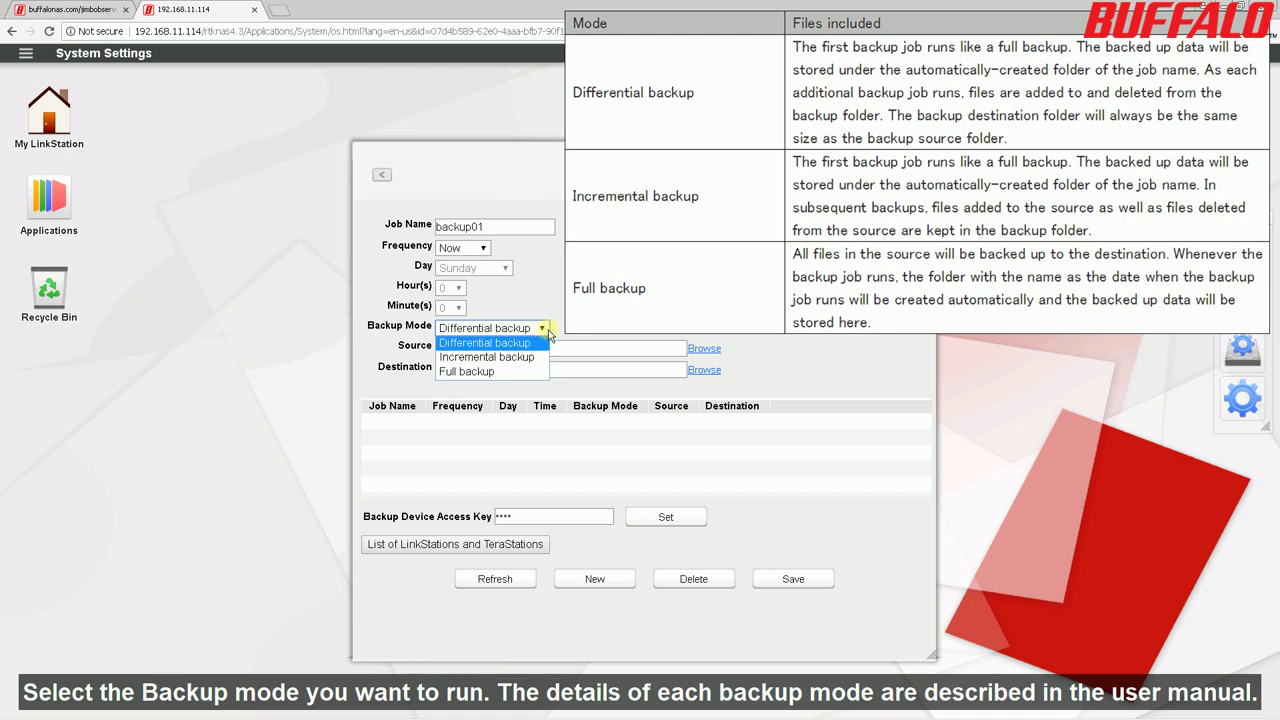
pyautogui.click(546, 342)
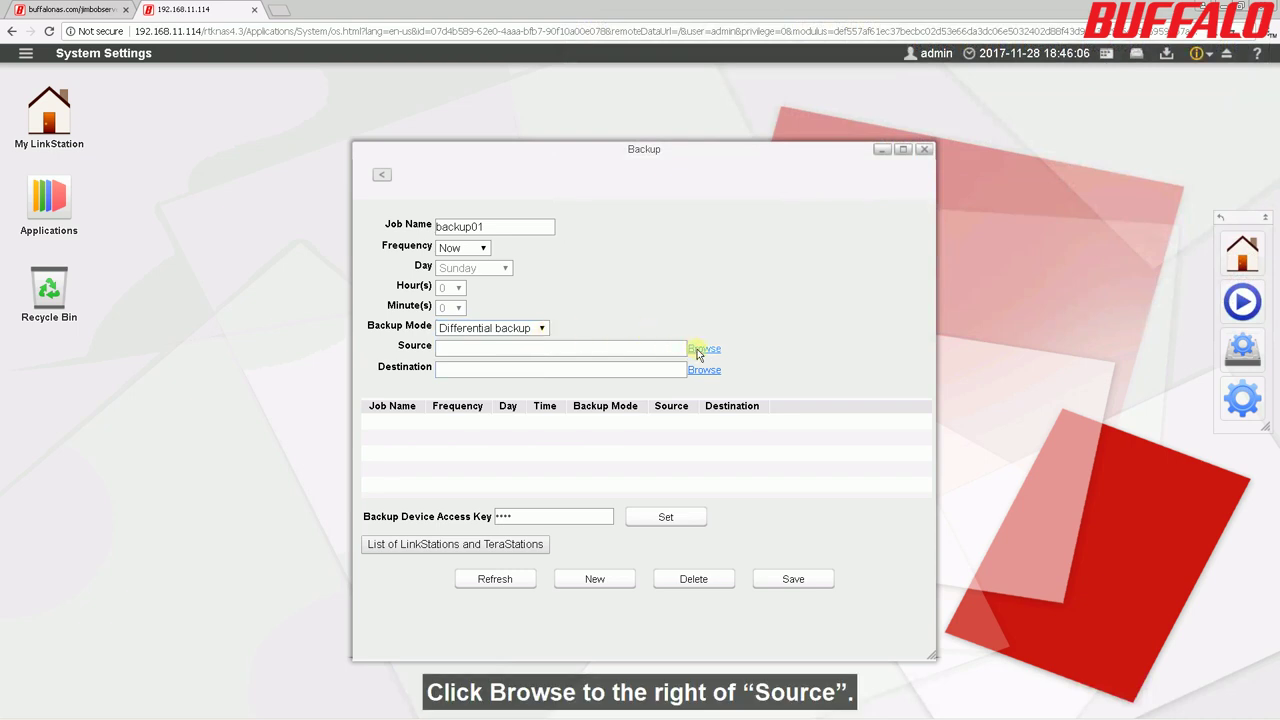
# Set the backup source folder to /device/homes/testdata/.
pyautogui.click(700, 348)
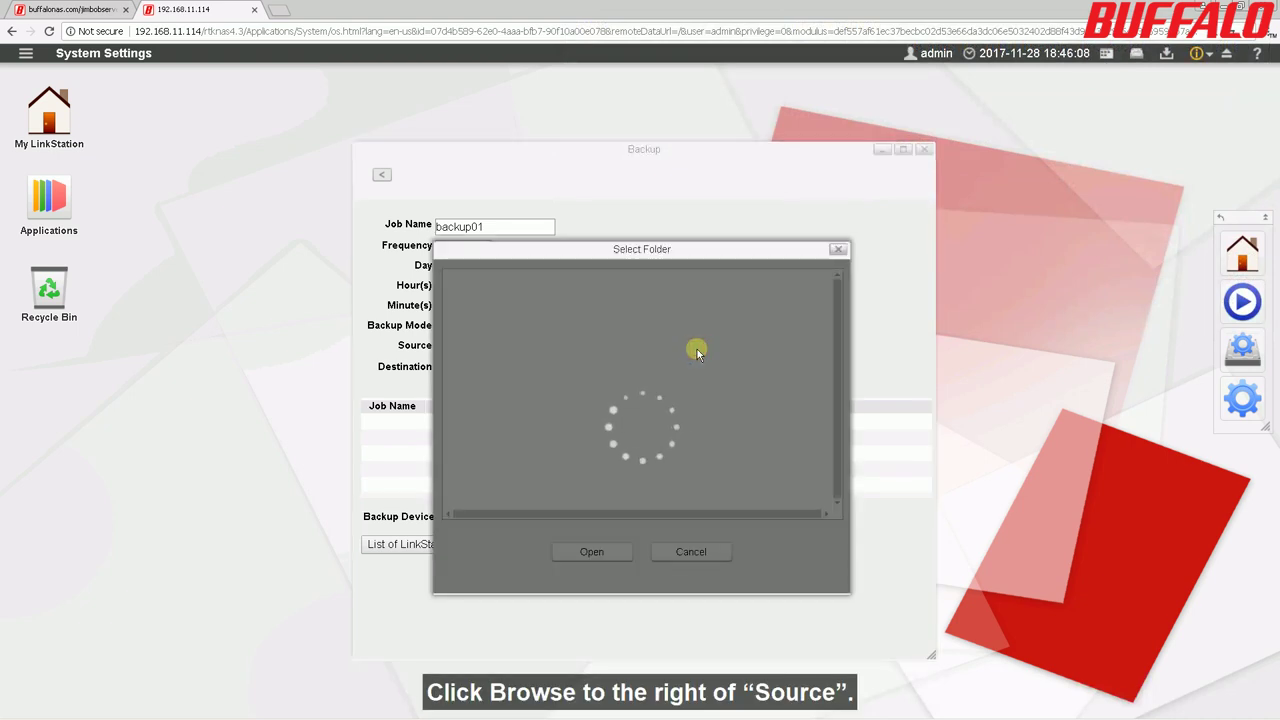
pyautogui.click(507, 326)
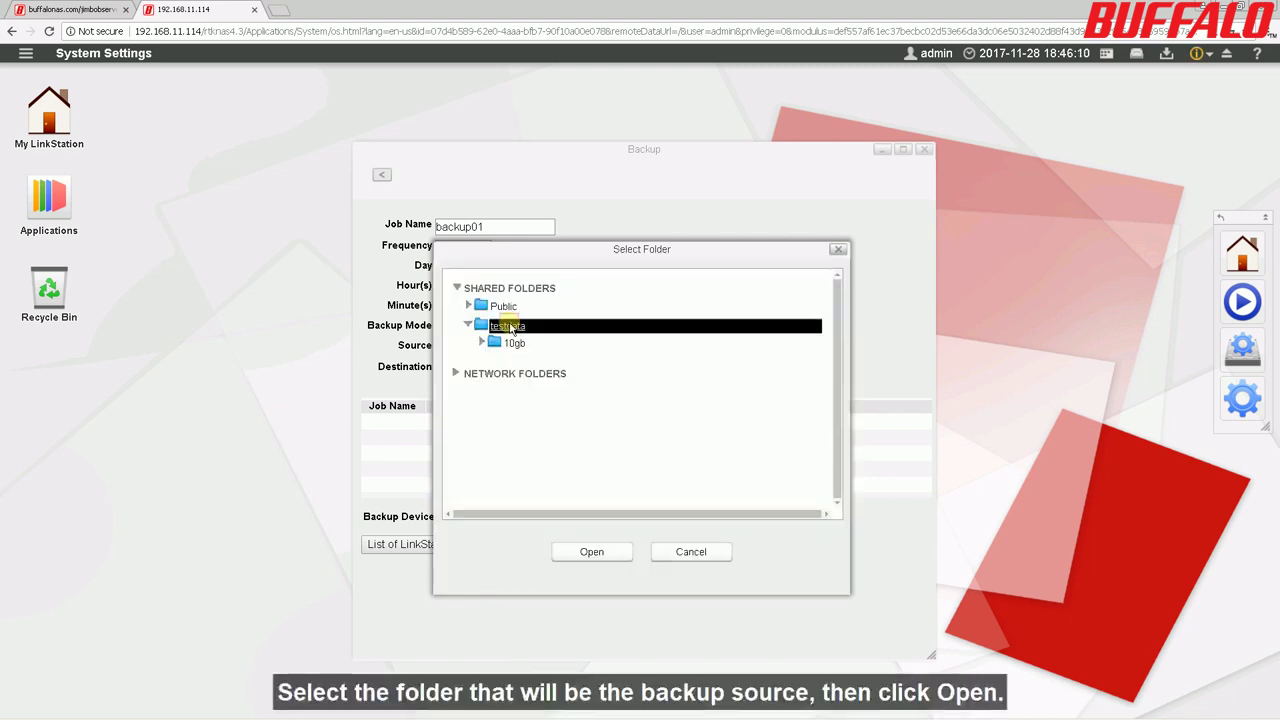
pyautogui.click(514, 343)
pyautogui.click(606, 552)
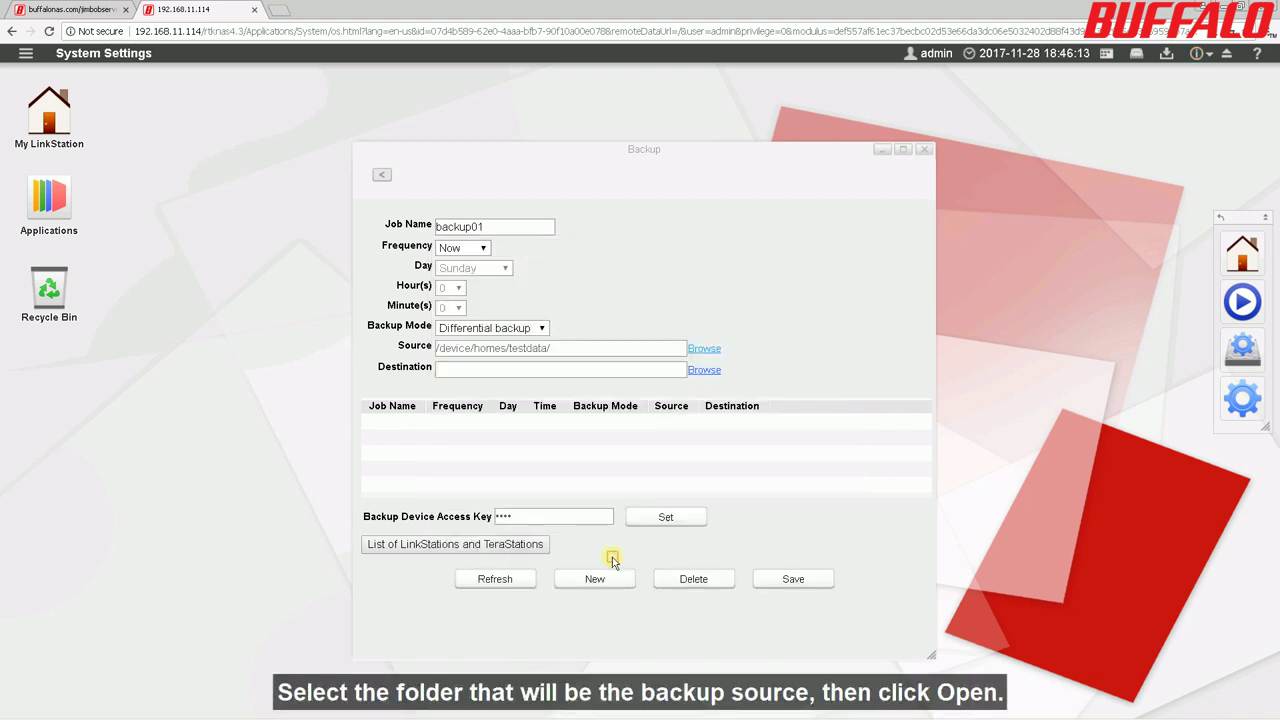
# Set the destination to backup-target@LS520D169 under Network Folders and save the job.
pyautogui.click(704, 370)
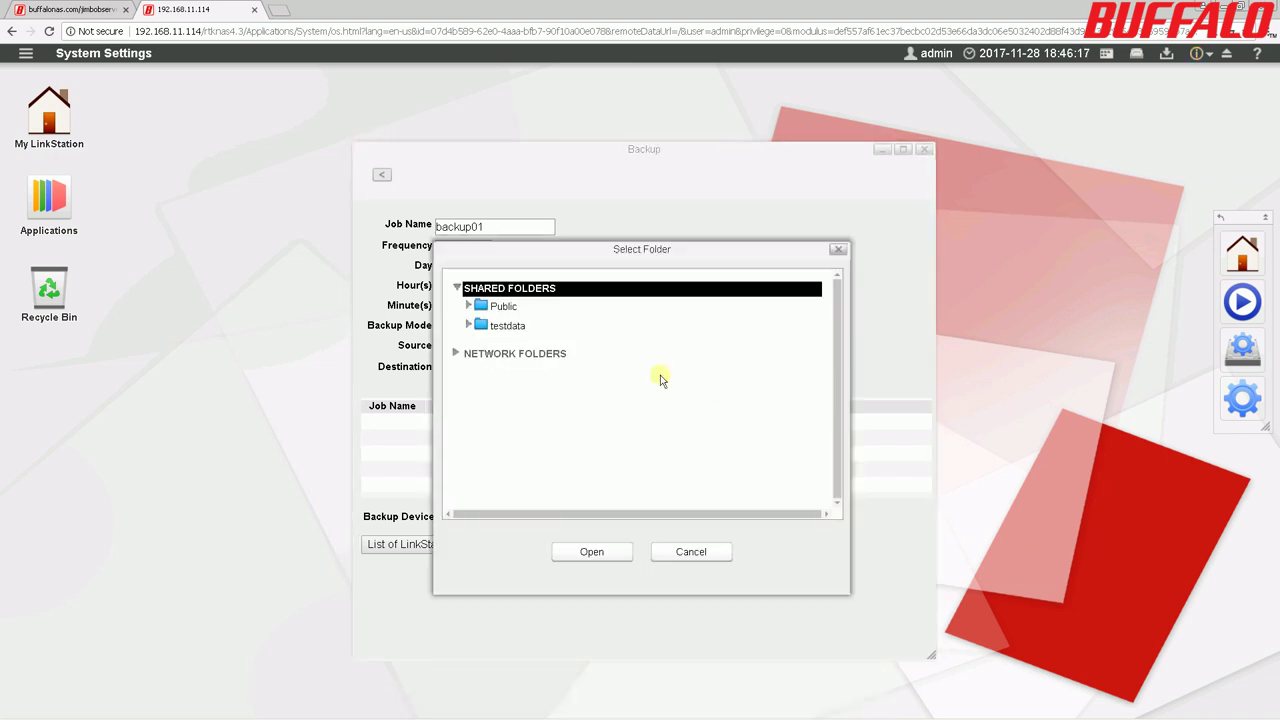
pyautogui.doubleClick(551, 354)
pyautogui.scroll(-5, 749, 445)
pyautogui.scroll(-1, 749, 448)
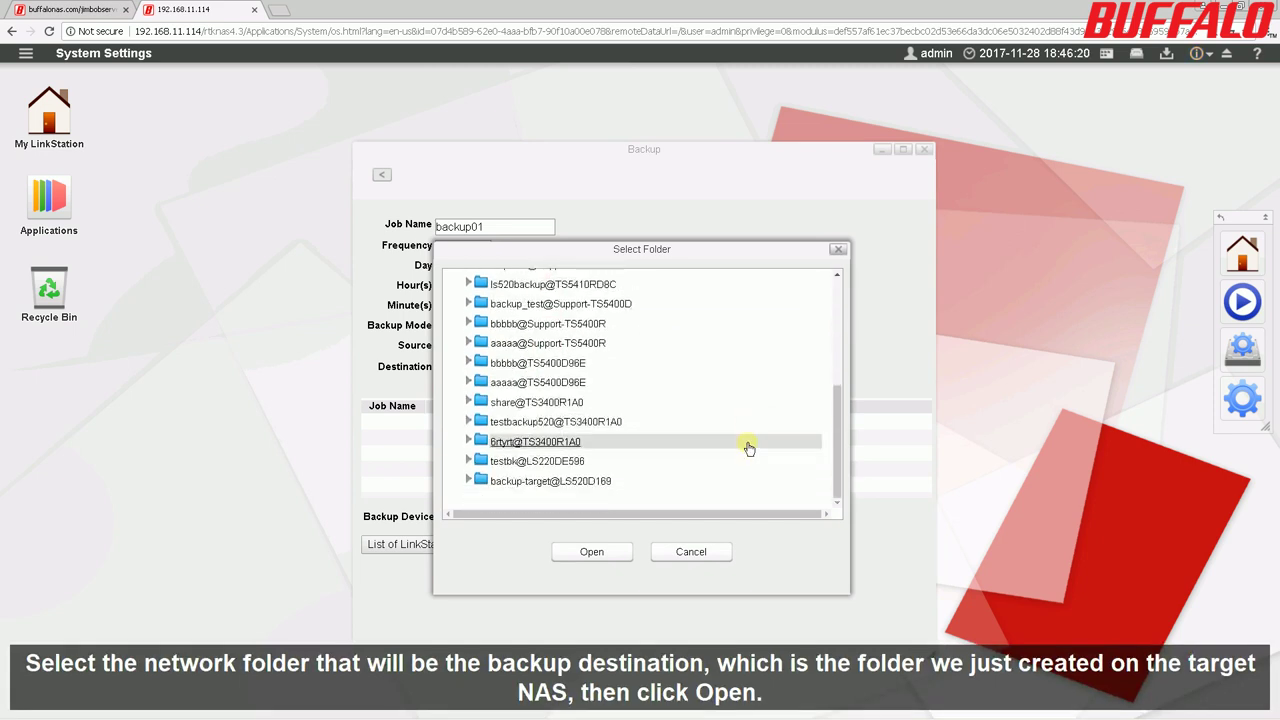
pyautogui.doubleClick(607, 484)
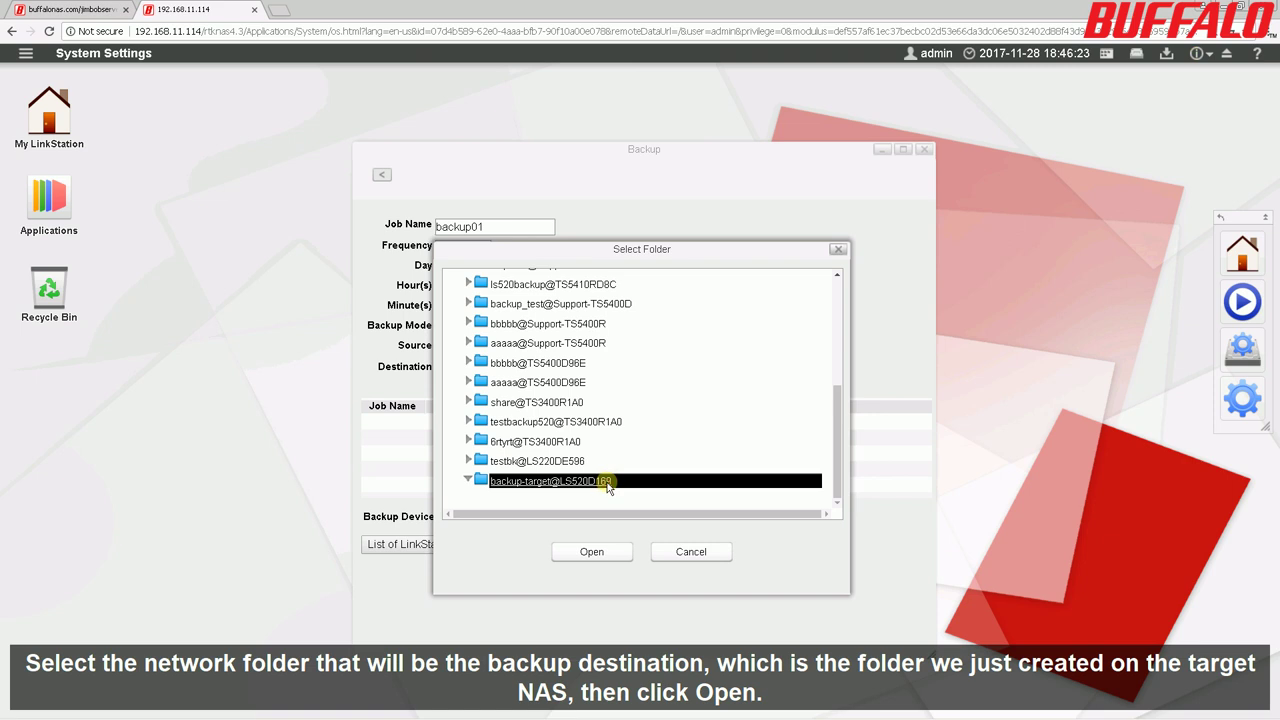
pyautogui.click(612, 553)
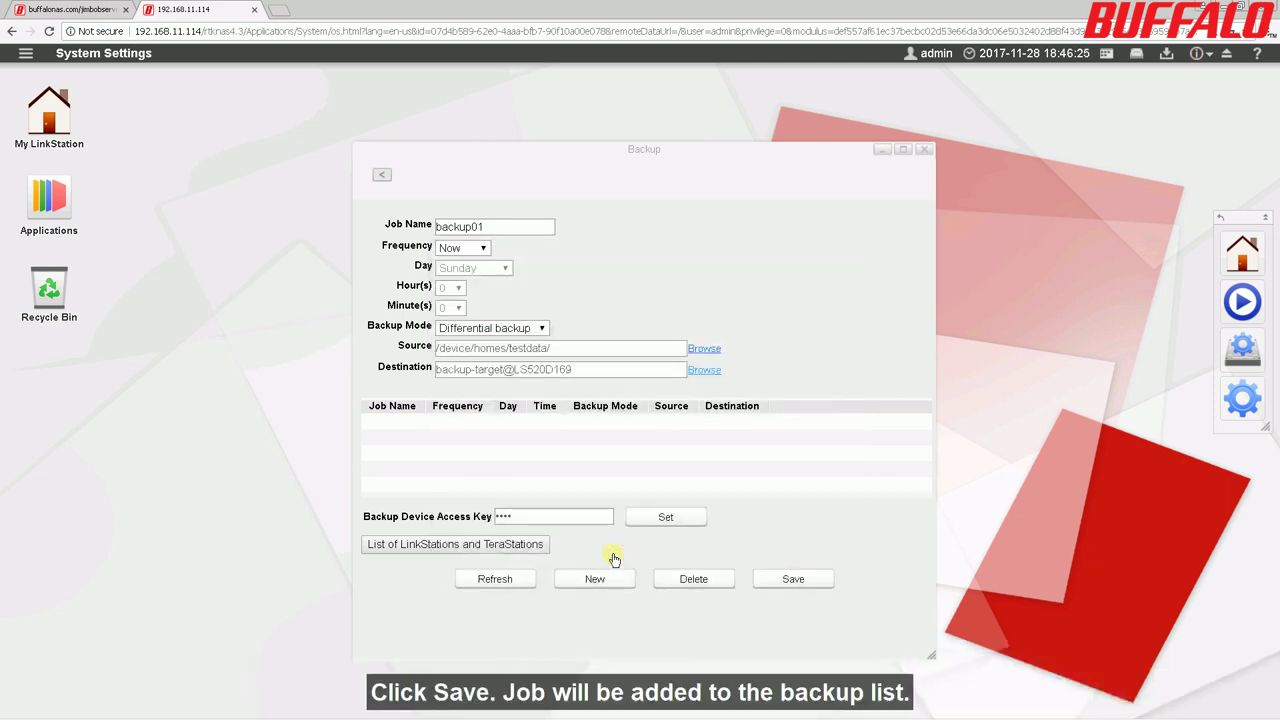
pyautogui.click(796, 580)
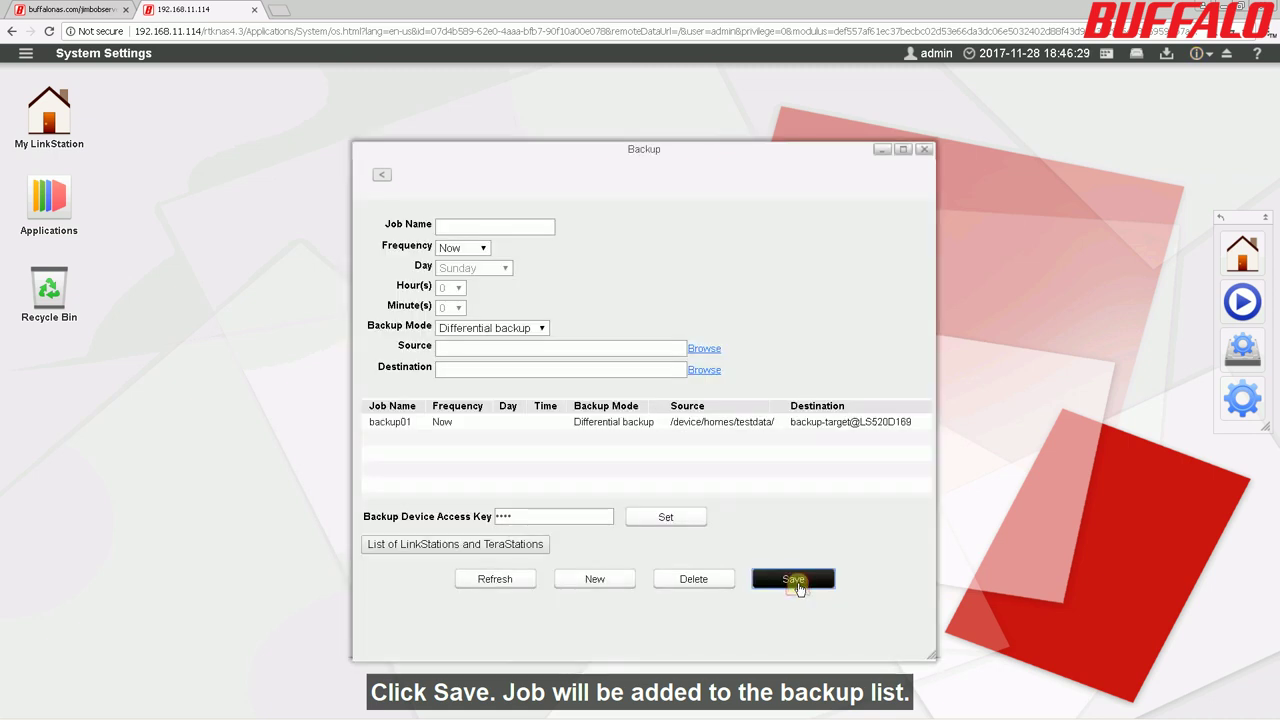